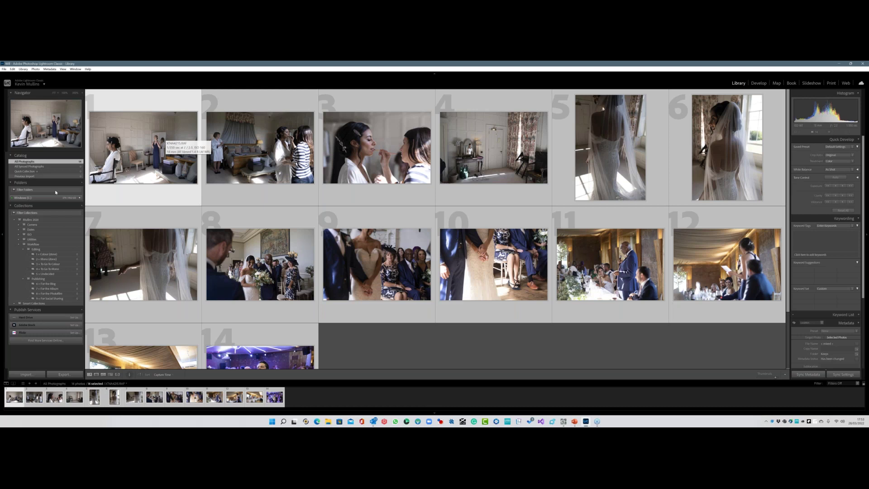
- Check the contents of the Smart Collections set, leaving it collapsed and the Workflow collection set expanded
left_click(19, 244)
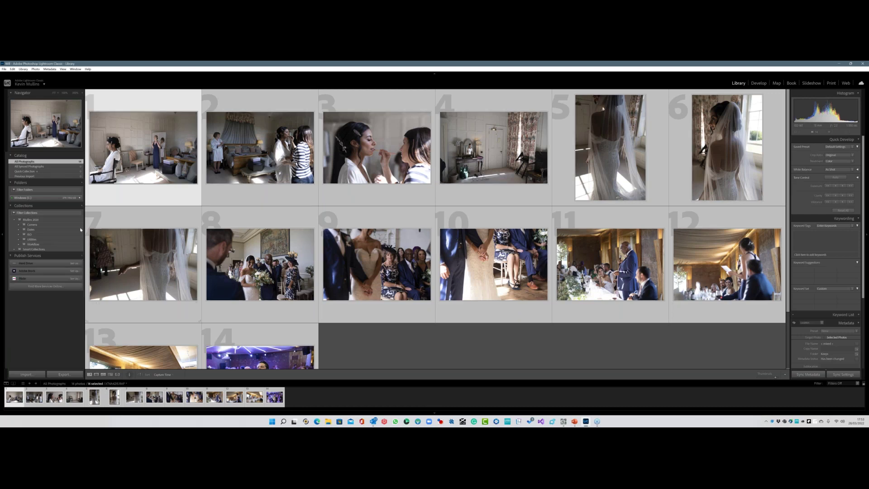
left_click(14, 249)
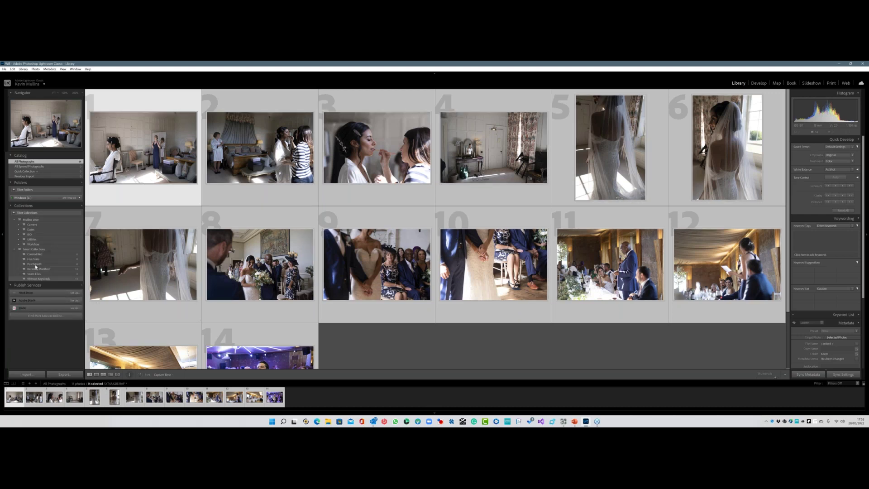
left_click(14, 248)
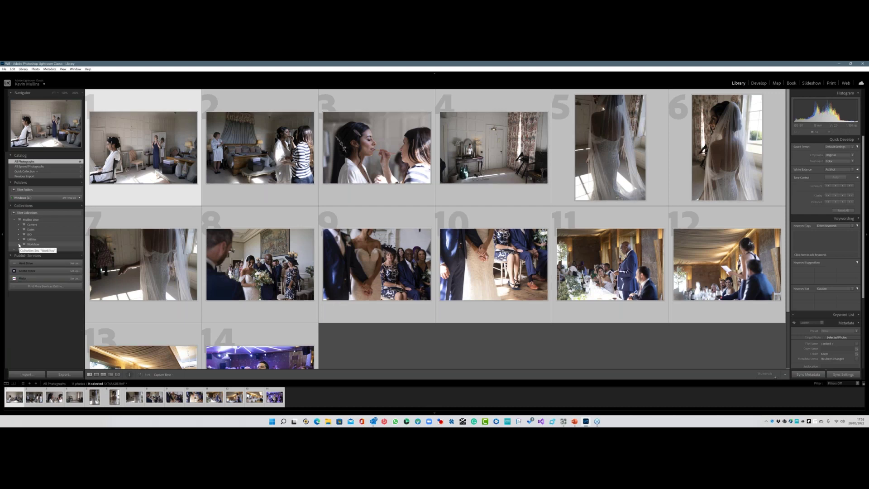
left_click(19, 244)
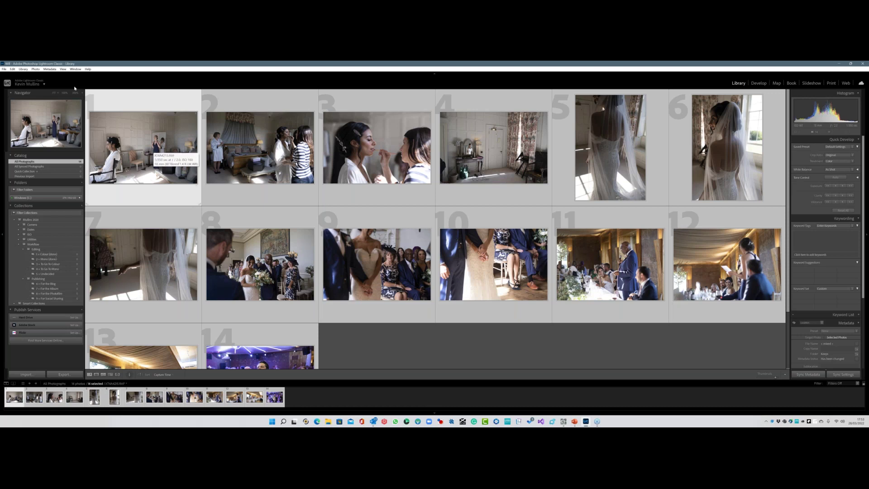
- Clear the photo selection and open only the first photo in the Develop module
left_click(13, 69)
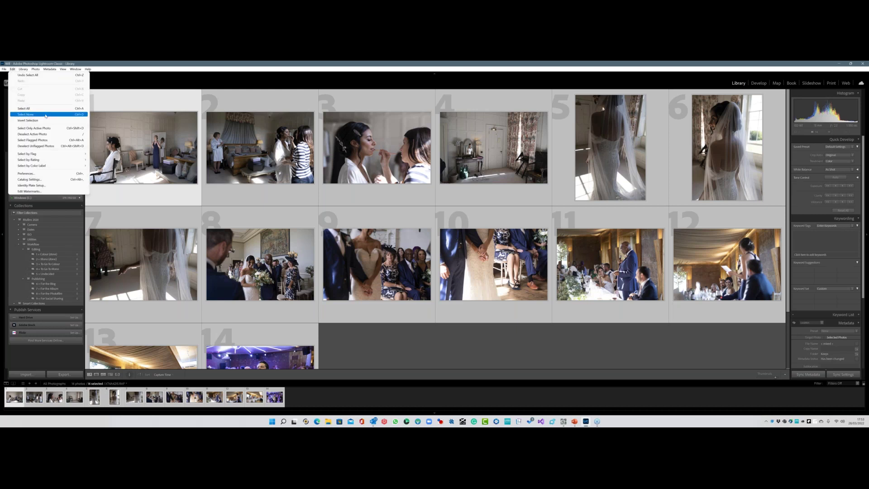
left_click(45, 116)
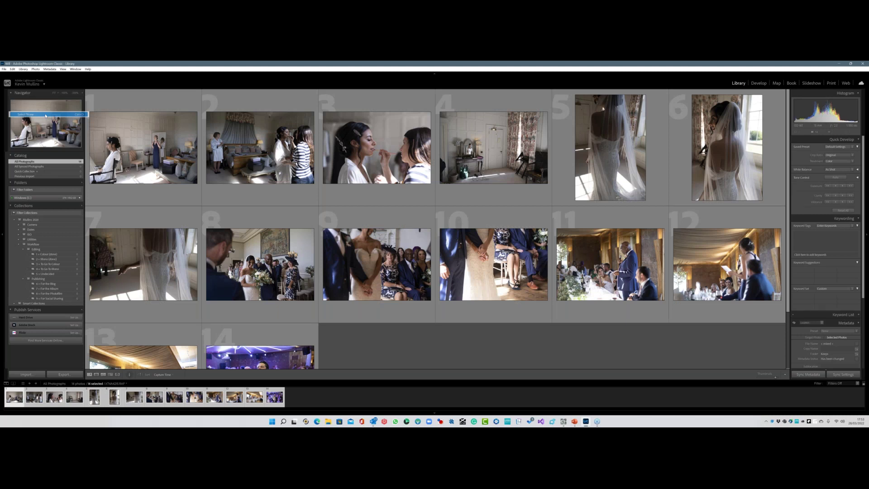
left_click(138, 149)
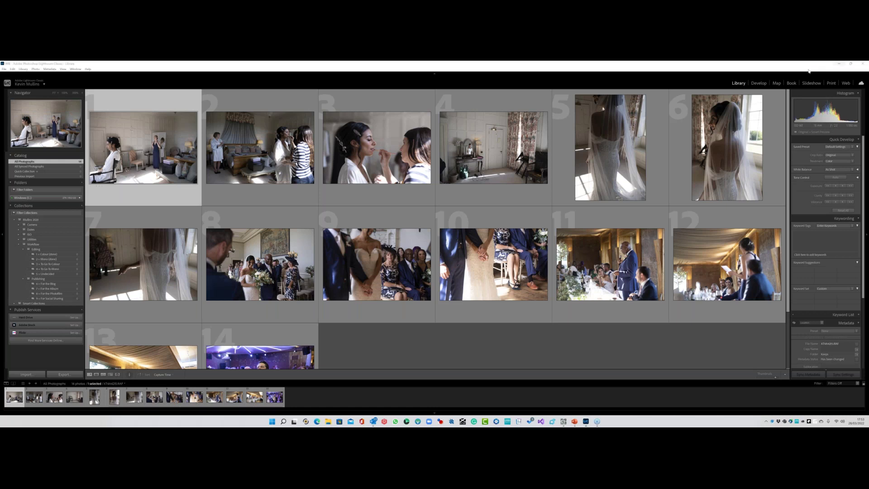
left_click(759, 83)
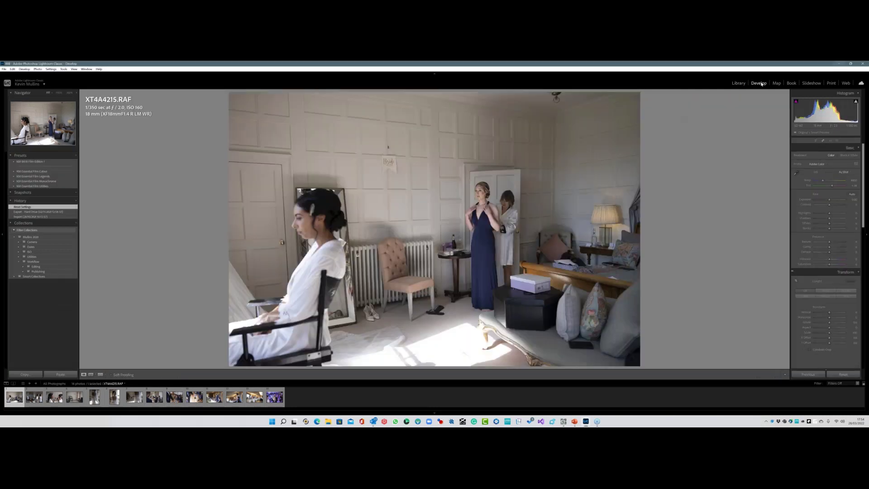
- Adjust the first photo's exposure slightly and set its white balance by sampling the seated woman's white robe
left_click_drag(829, 199, 830, 199)
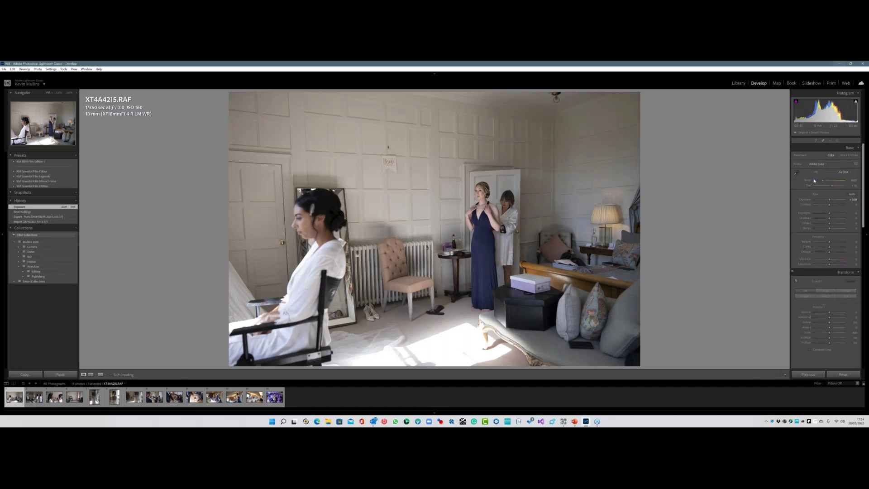
key("w")
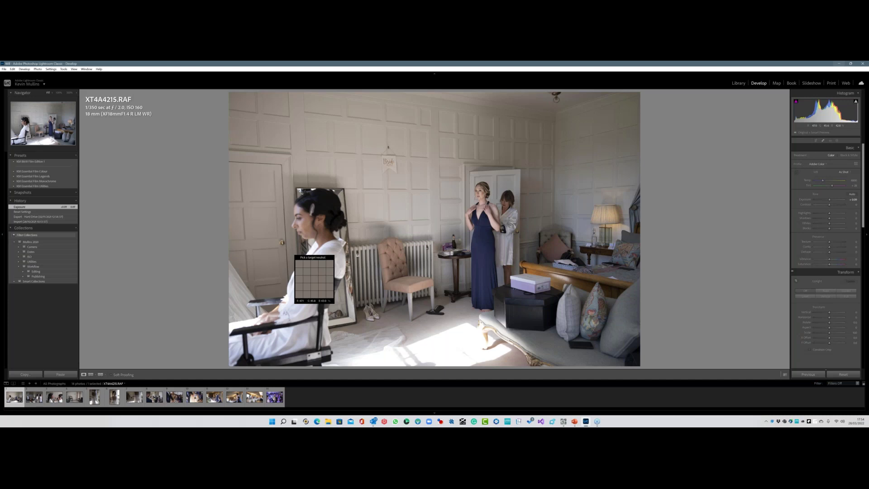
left_click(314, 277)
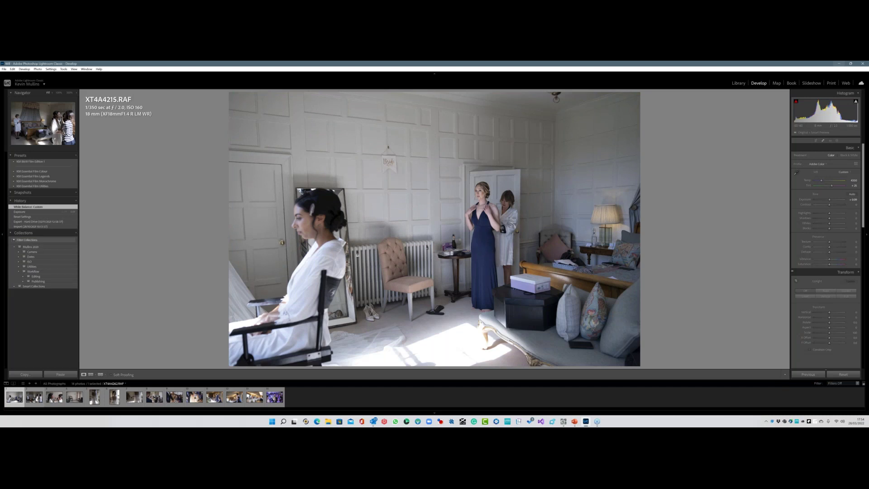
- Adjust the exposure of the second photo and return to the Library grid
left_click(34, 397)
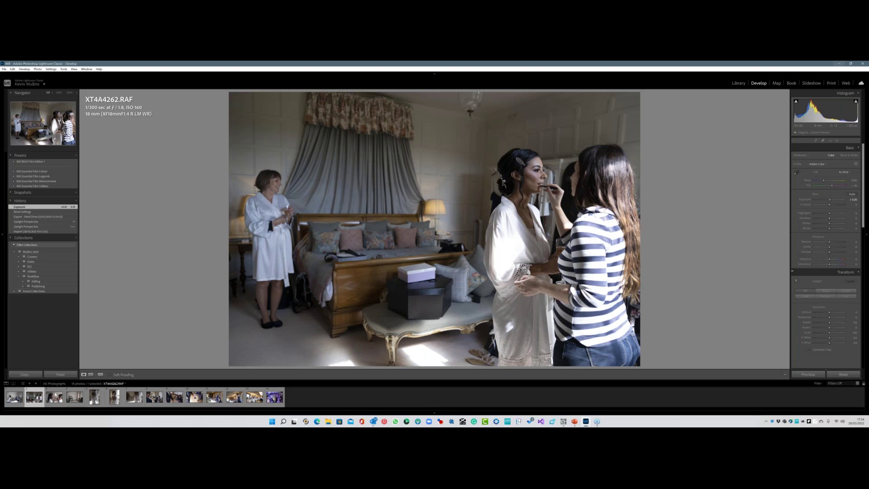
key("g")
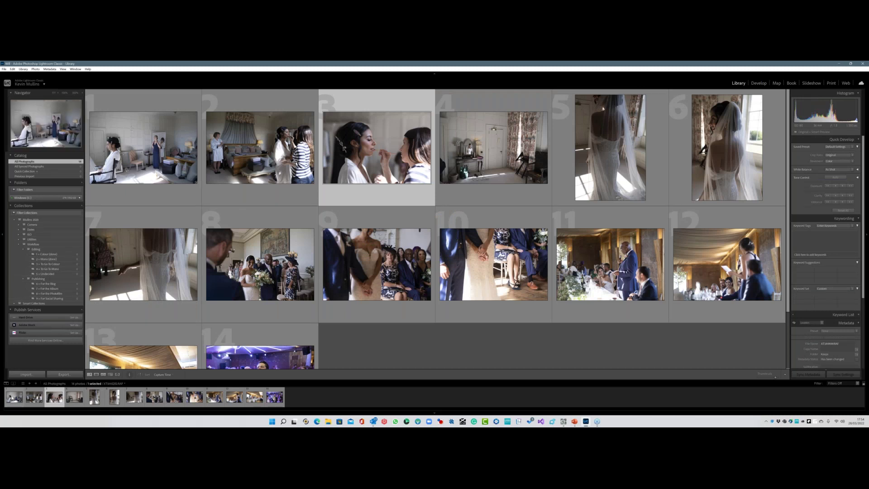
- Give each of the first four photos a rating of 3 stars
left_click(14, 397)
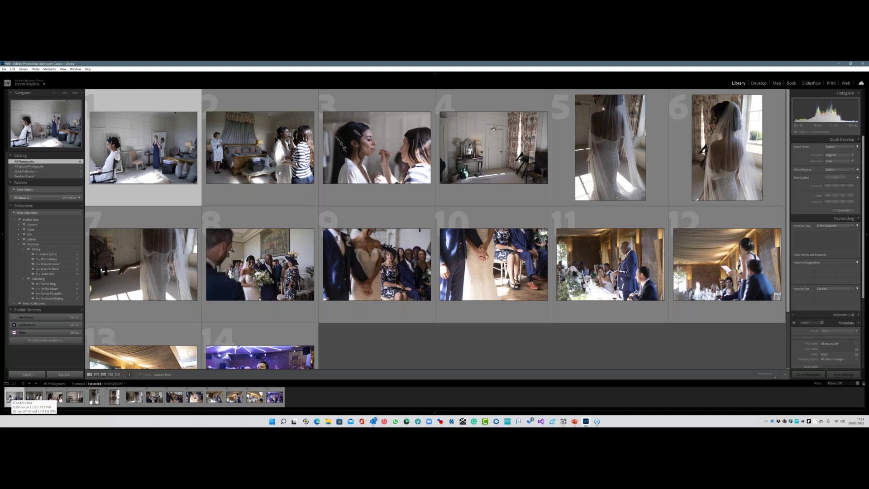
key("3")
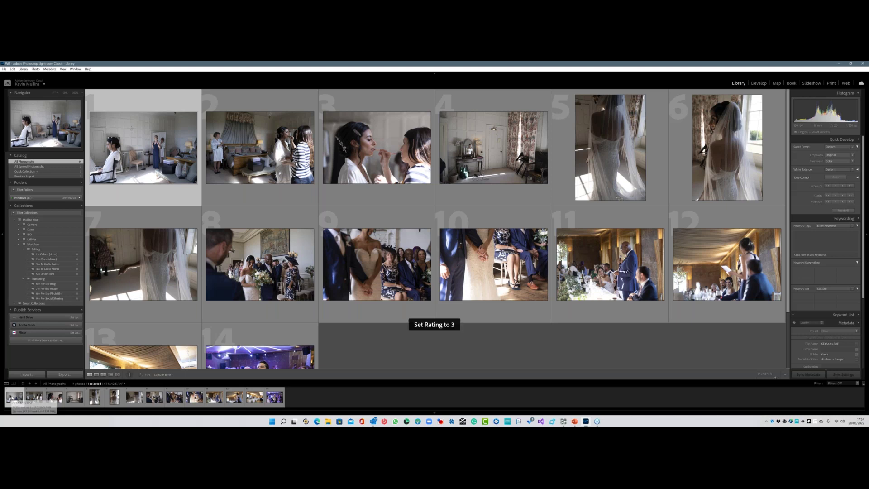
key("Right")
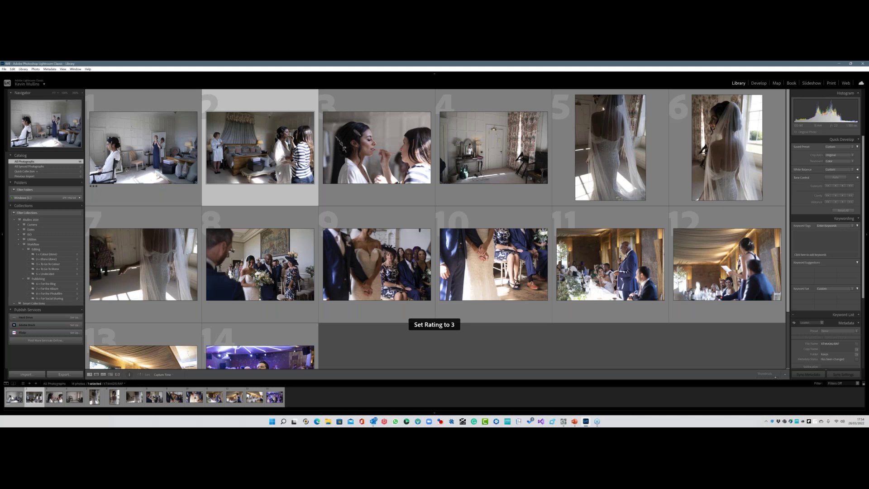
key("3")
key("Right")
key("3")
key("Right")
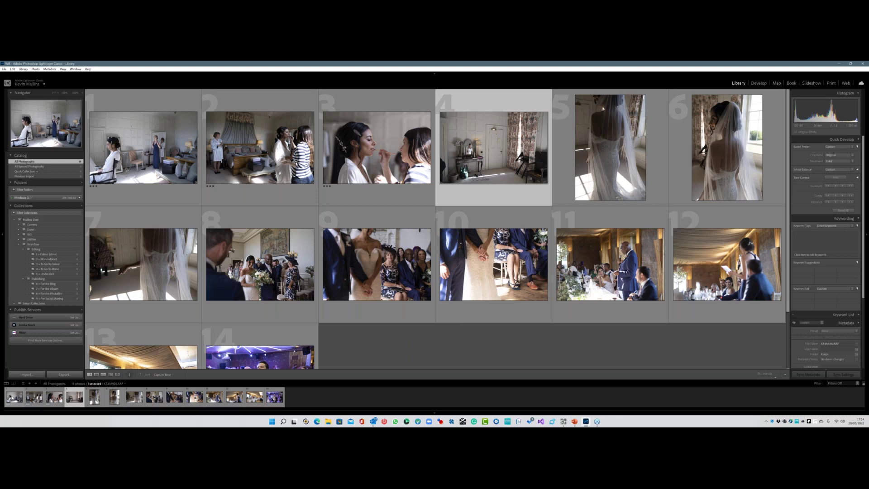
key("3")
- Give each of the photos from the fifth to the fourteenth a rating of 4 stars
key("Right")
key("4")
key("Right")
key("4")
key("Right")
key("4")
key("Right")
key("4")
key("Right")
key("4")
key("Right")
key("4")
key("Right")
key("4")
key("Right")
key("4")
key("Right")
key("4")
key("Right")
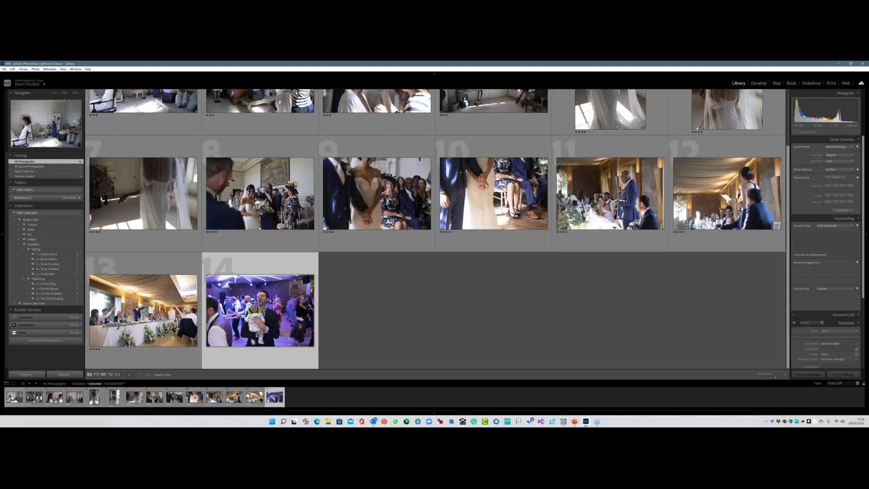
key("4")
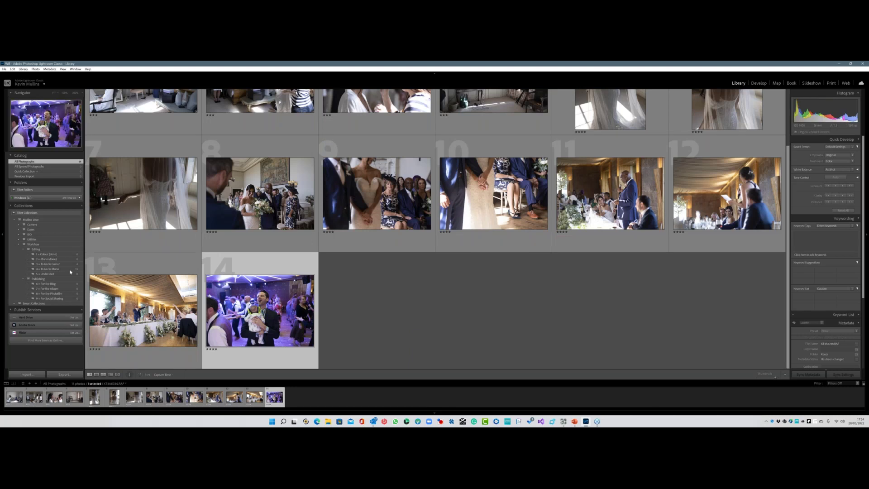
- Look through the film presets for the photos in the To Go To Mono collection and view the To Go To Colour collection
left_click(95, 348)
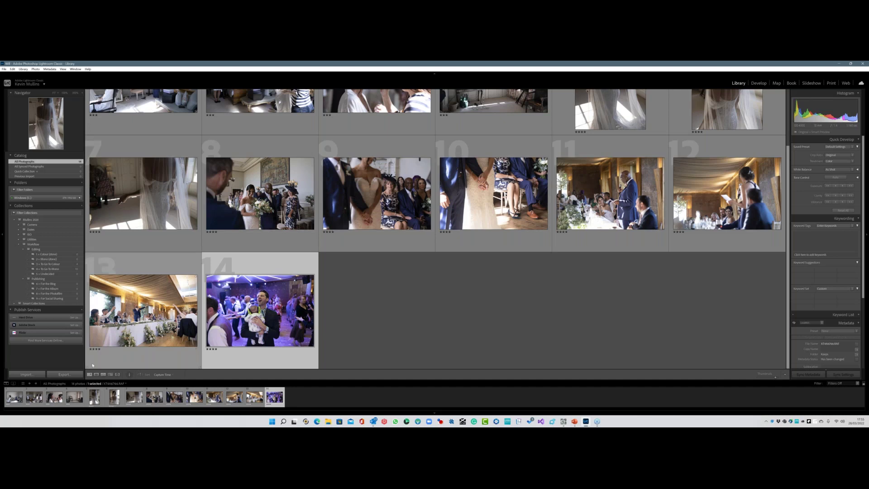
left_click(52, 269)
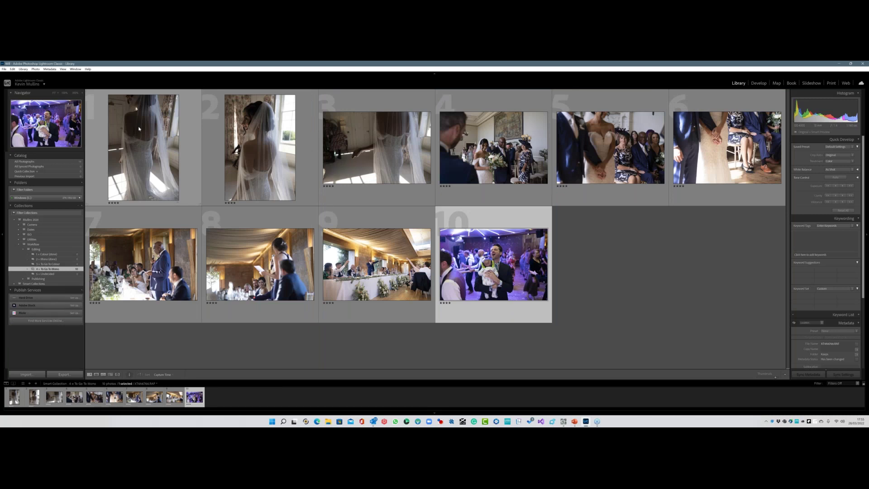
left_click(139, 129, "shift")
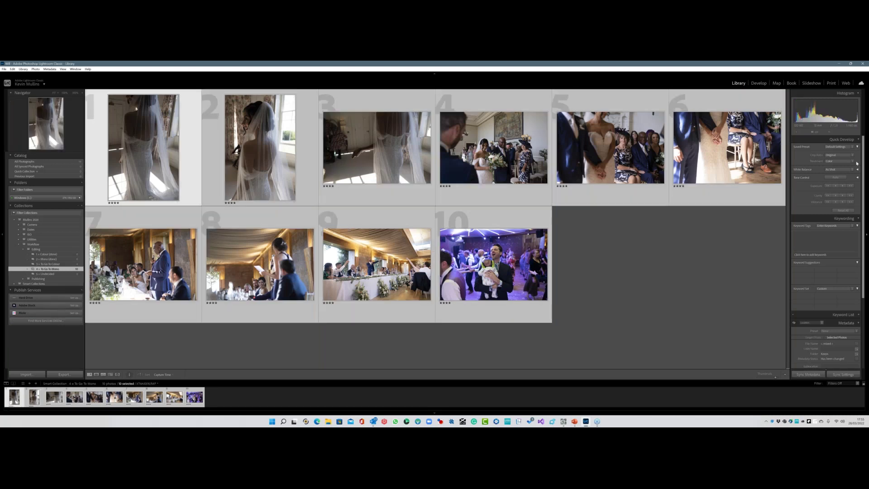
left_click(854, 146)
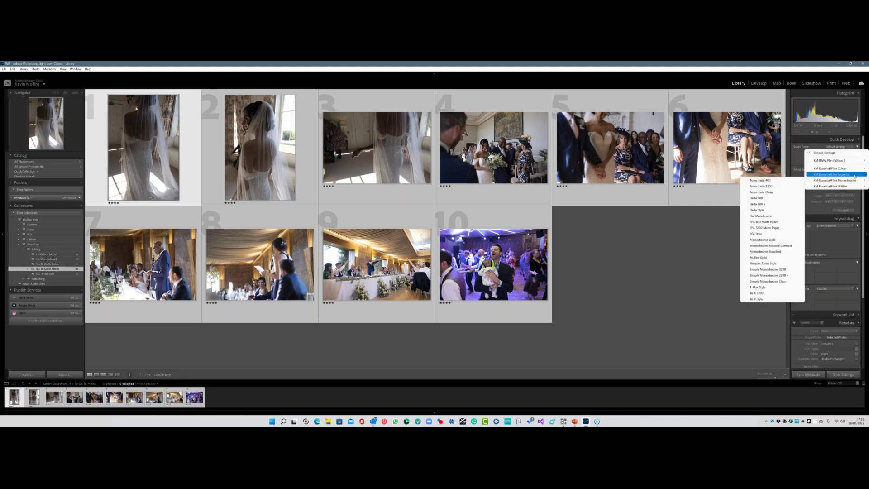
mouse_move(851, 170)
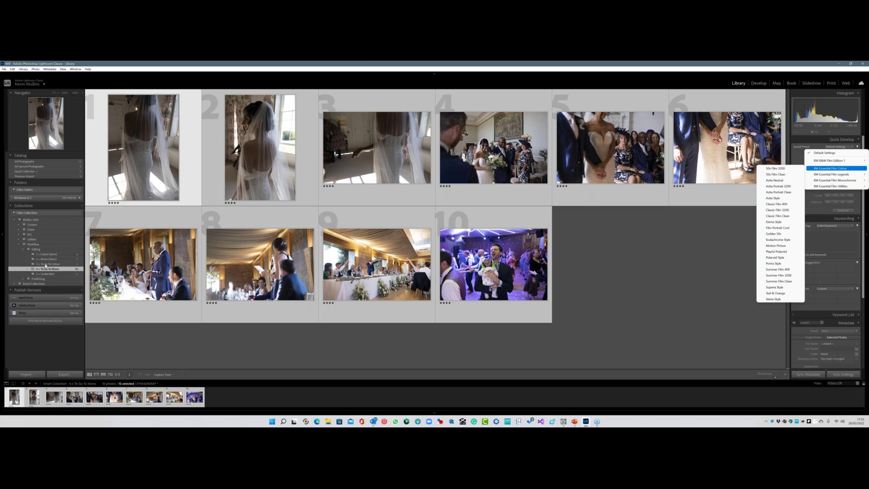
left_click(46, 265)
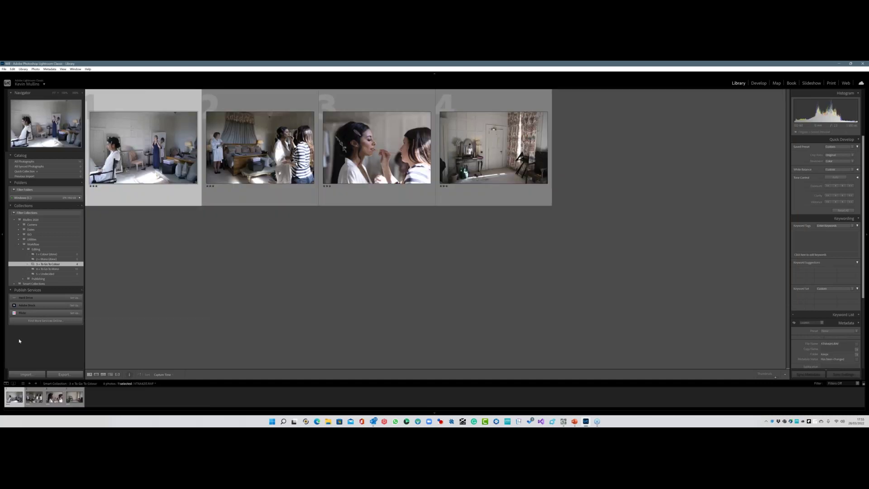
- Apply the Monochrome Standard preset to all photos in the To Go To Mono collection
left_click(45, 270)
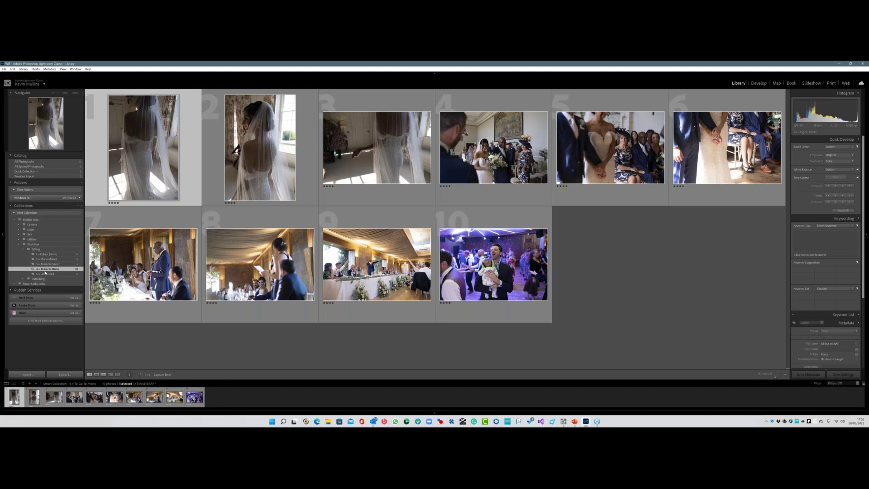
key("ctrl+a")
left_click(839, 147)
left_click(772, 251)
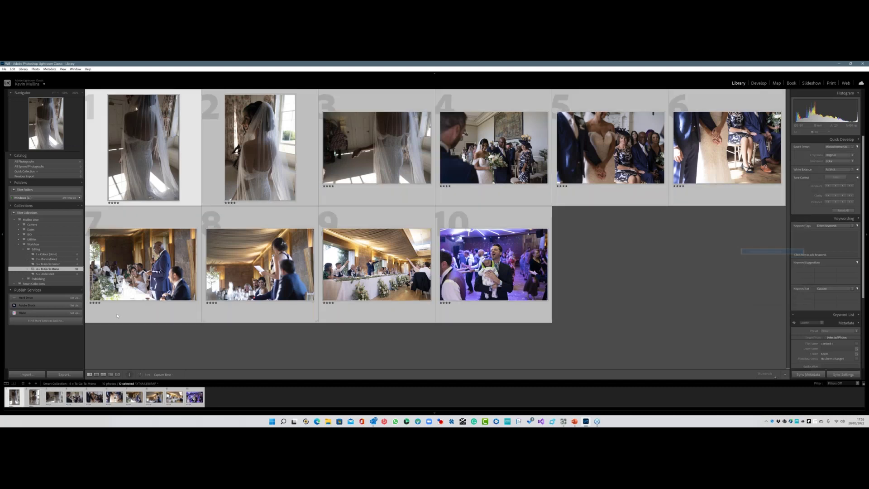
- Apply the Summer Film Clean preset to all photos in the To Go To Colour collection
left_click(50, 263)
left_click(839, 147)
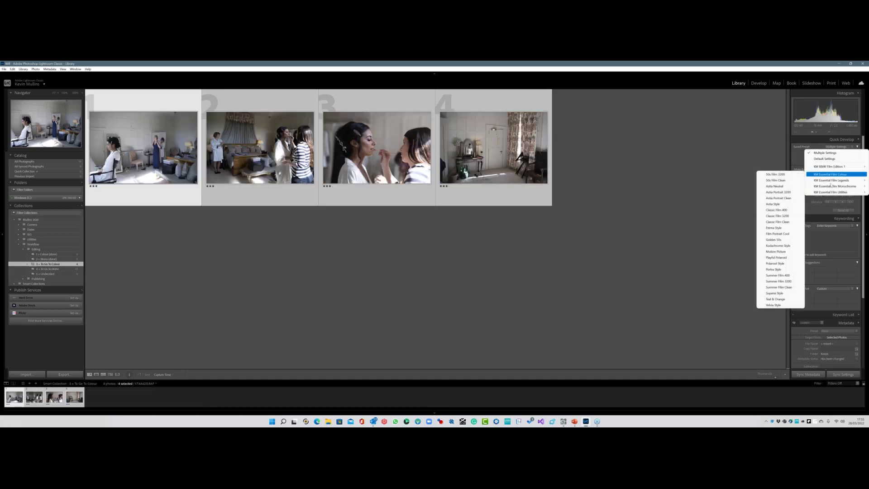
left_click(779, 287)
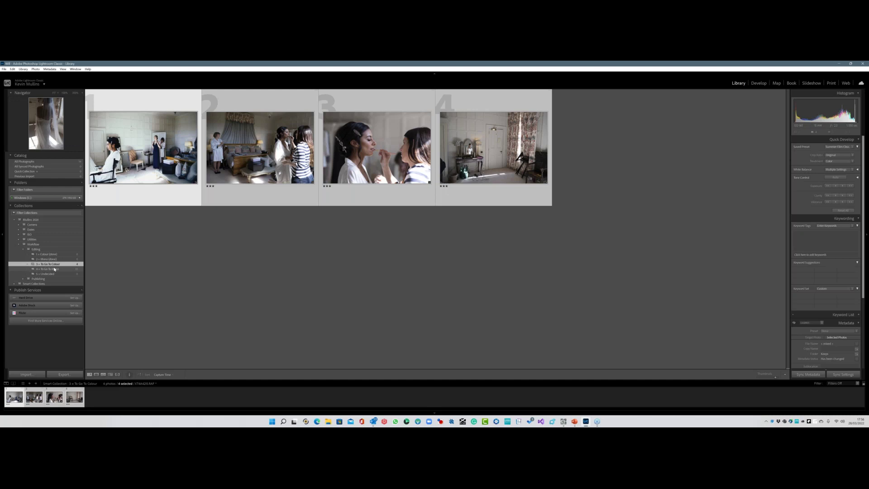
- Reset the develop settings of the second photo in the To Go To Mono collection and open it in the Develop module
left_click(55, 269)
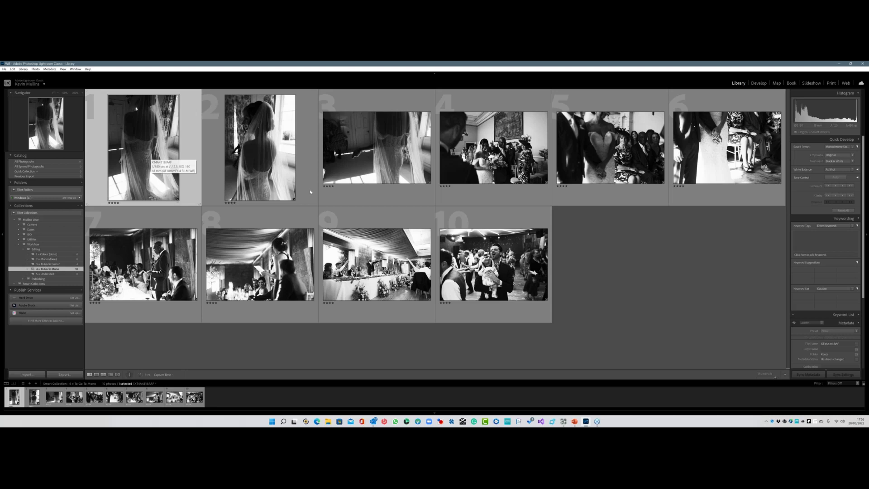
left_click(249, 150)
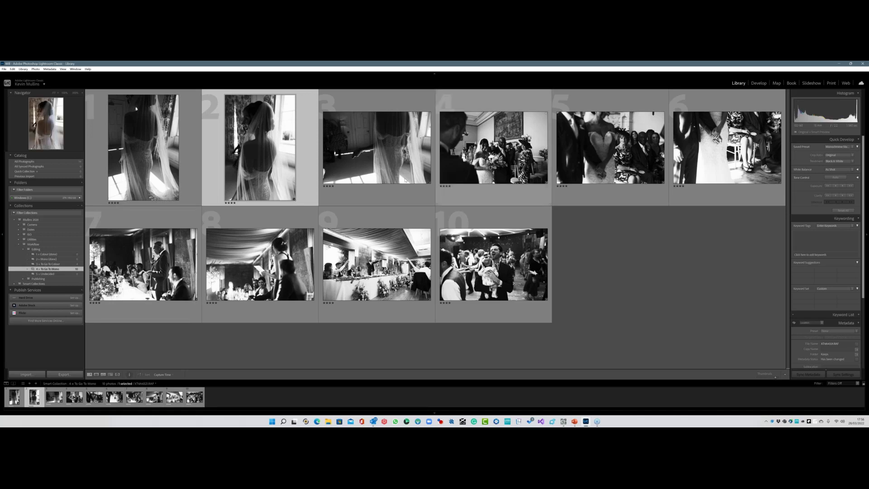
key("ctrl+shift+r")
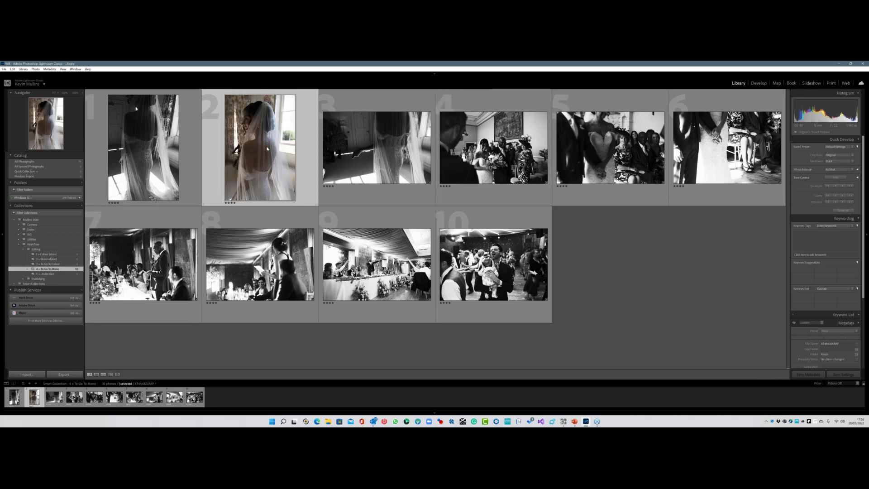
left_click(758, 84)
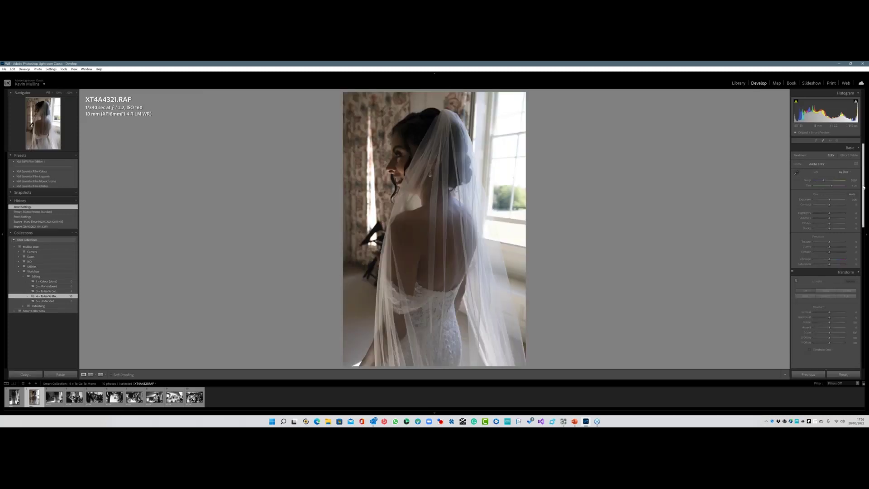
- Try the Black & White treatment on the bride photo, return to Color and set Saturation to -100
left_click(848, 156)
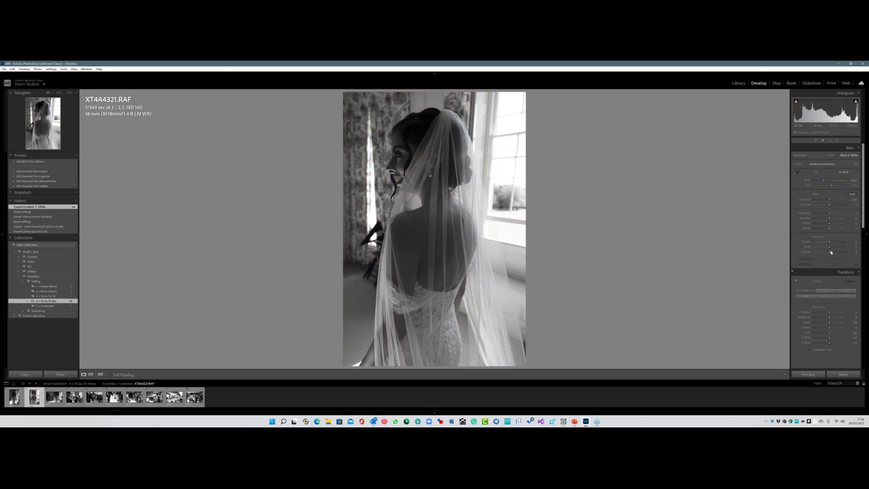
left_click_drag(829, 264, 806, 266)
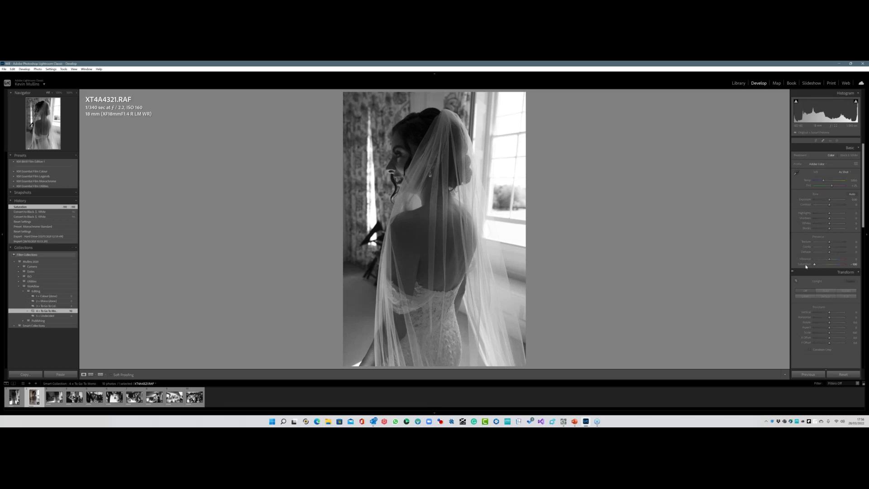
- Reset the bride photo's Saturation and change its profile to Camera CLASSIC CHROME after browsing the artistic and camera-matching profiles
double_click(806, 267)
left_click(855, 163)
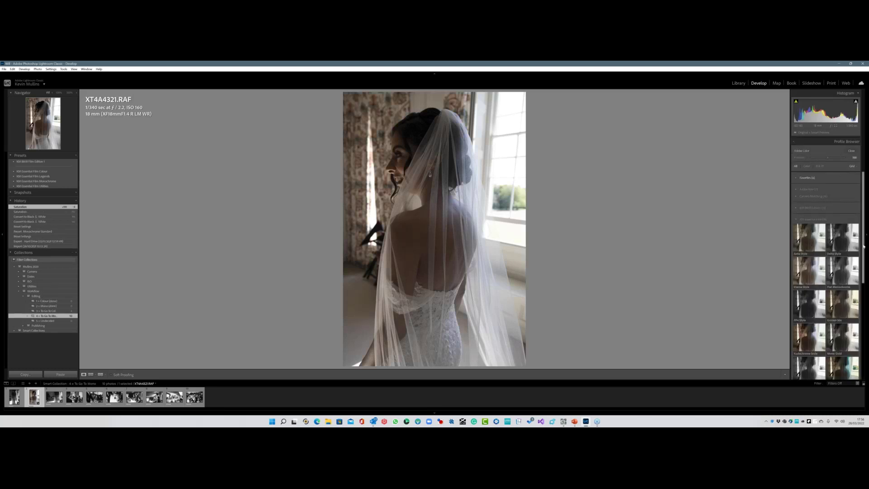
scroll(803, 260, "down", 2)
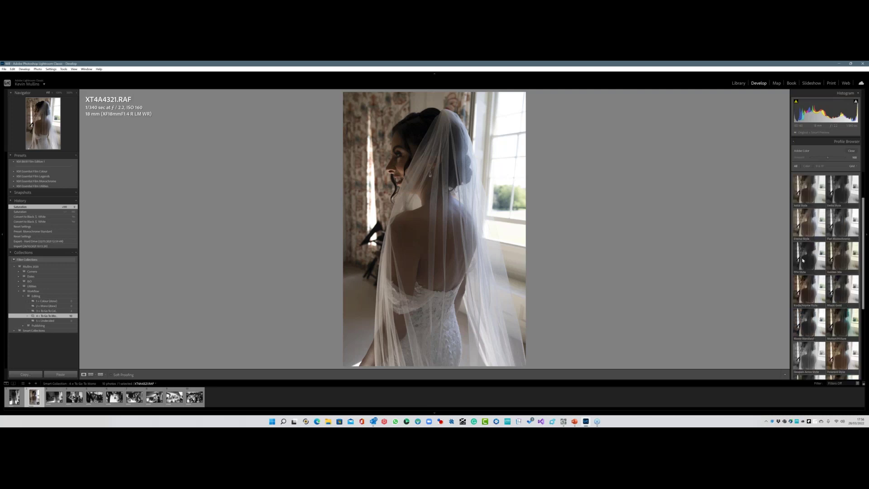
left_click_drag(860, 200, 857, 307)
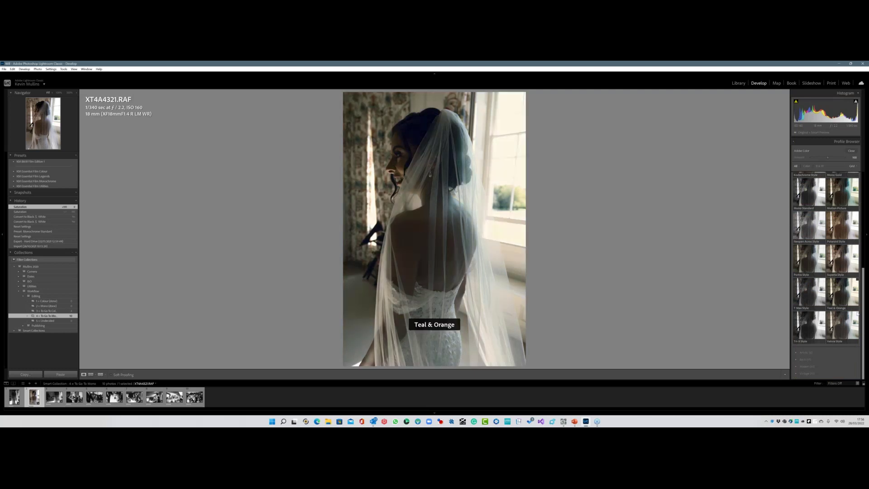
scroll(817, 210, "up", 10)
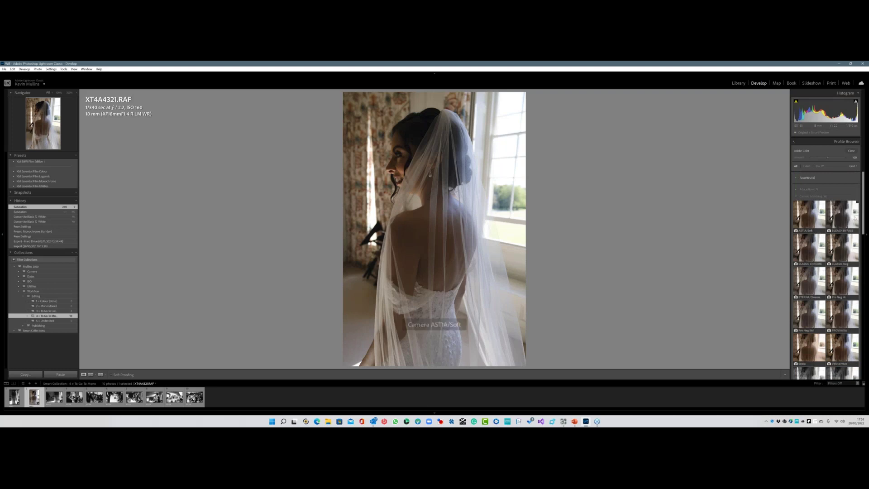
left_click_drag(864, 210, 866, 244)
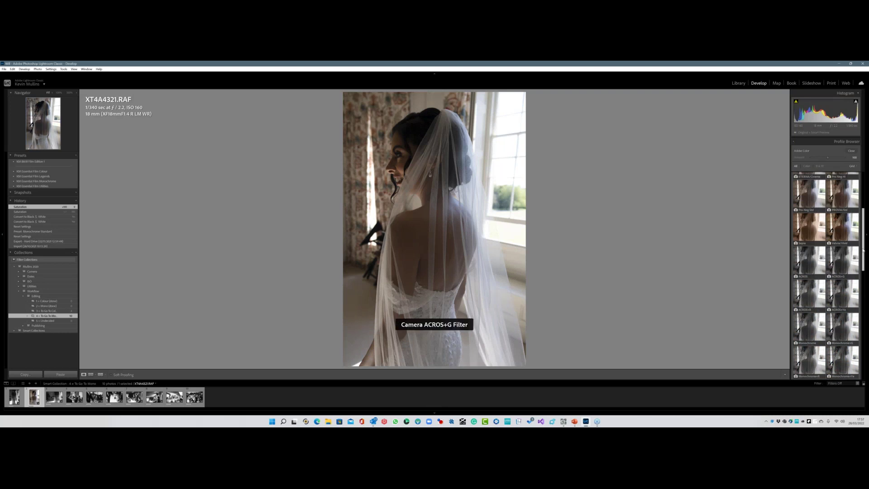
left_click_drag(863, 249, 860, 215)
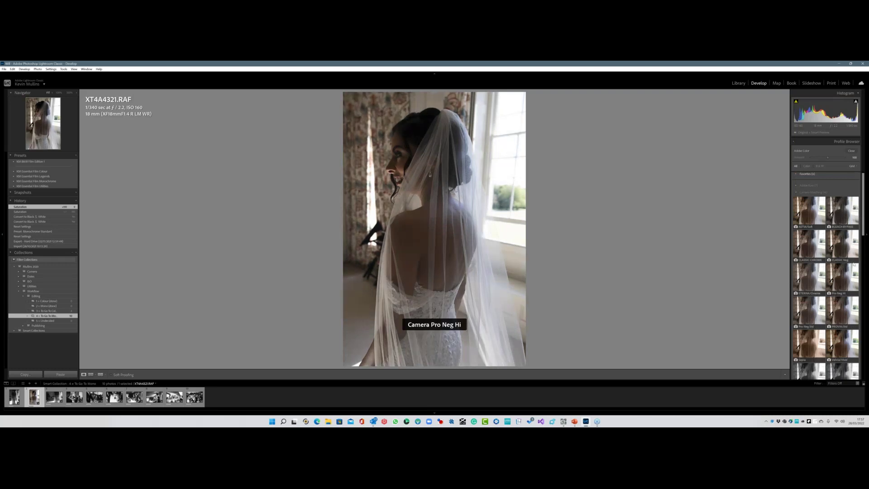
double_click(807, 244)
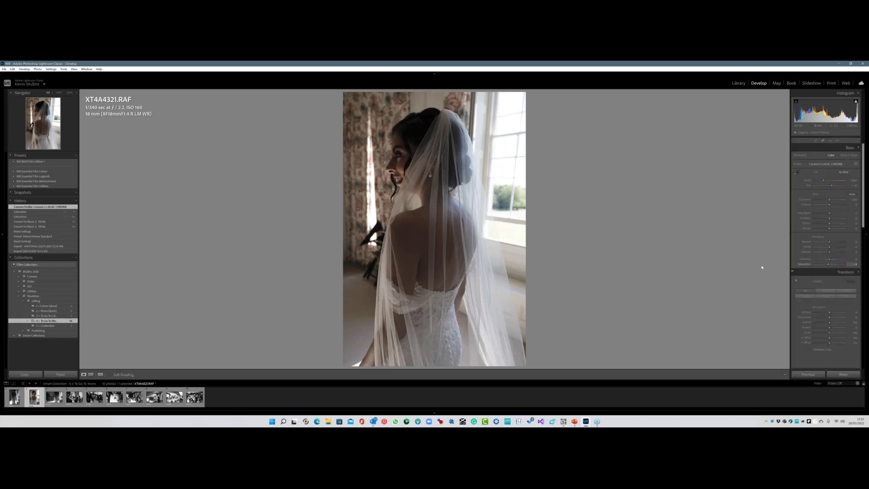
- Set the bride photo's Saturation to -100 and form a tone curve S-shape by raising Lights and lowering Darks
type("-100")
key("Return")
scroll(828, 254, "down", 5)
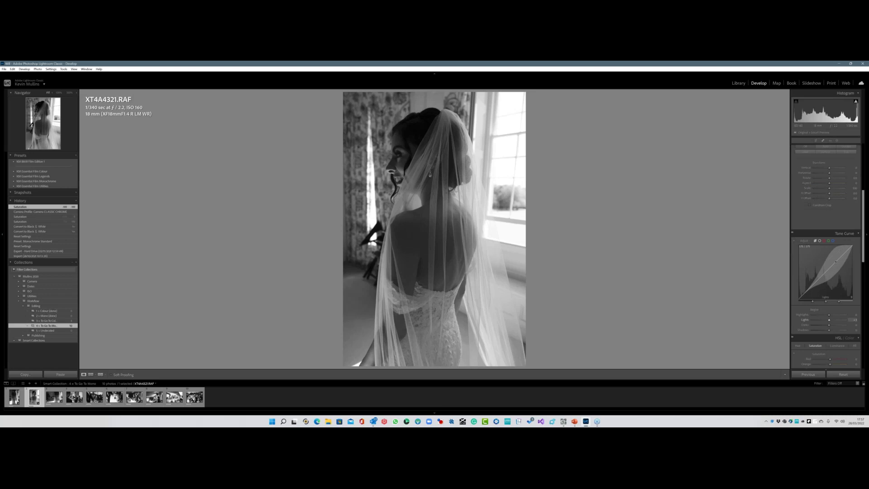
left_click_drag(835, 262, 835, 252)
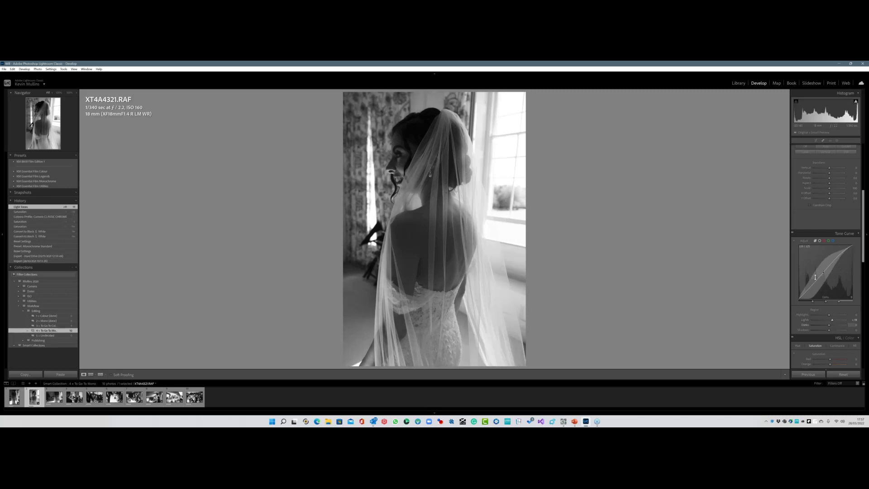
left_click_drag(814, 277, 815, 288)
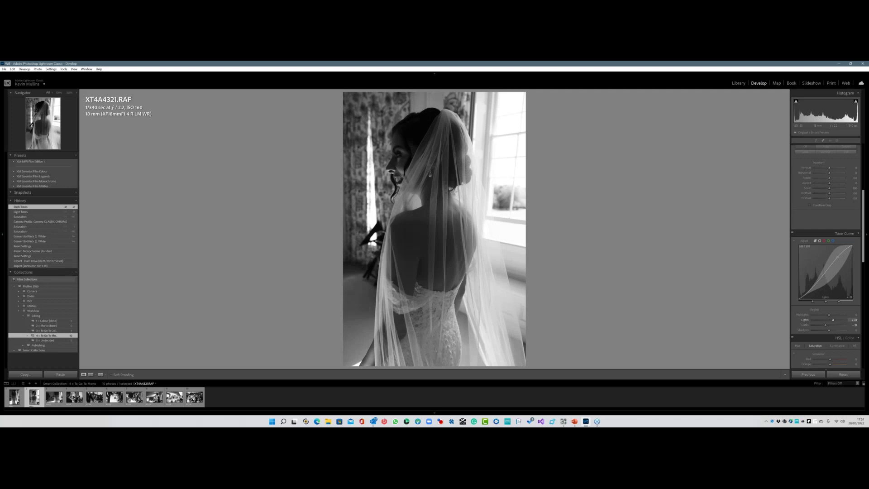
- Increase the bride photo's Clarity moderately and lift its Shadows to bring out detail in the dark areas
scroll(826, 226, "up", 5)
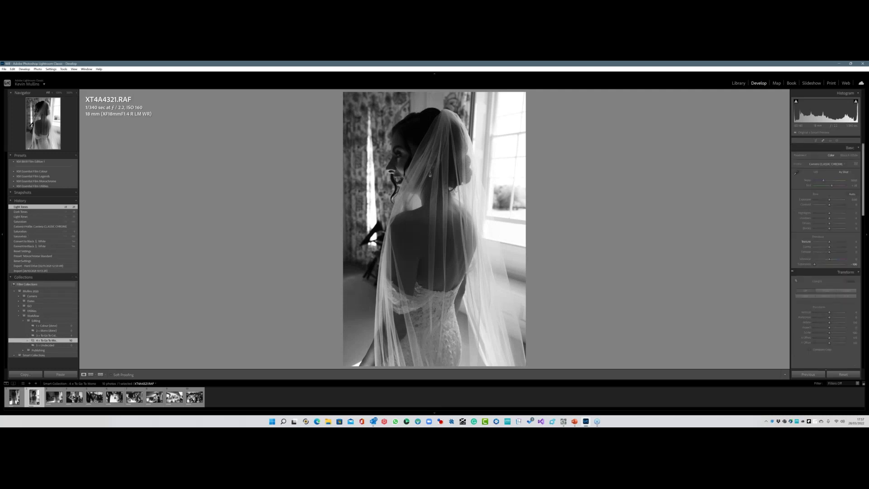
left_click_drag(829, 246, 835, 246)
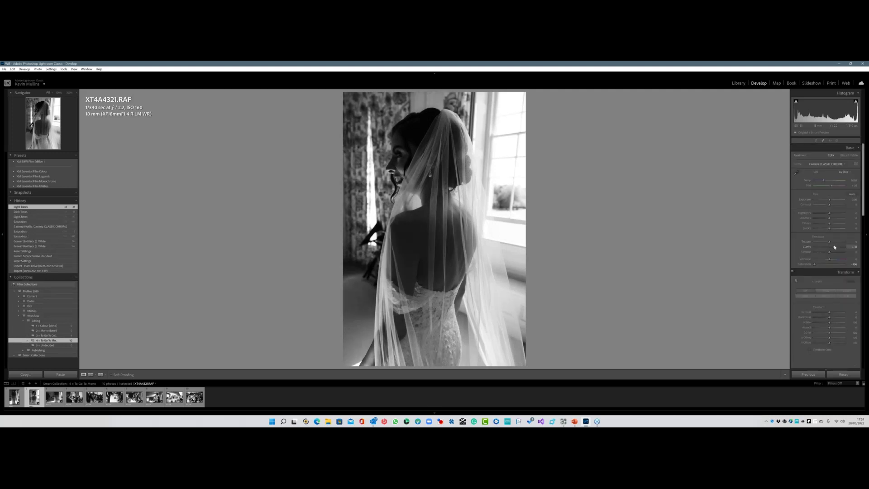
left_click_drag(835, 246, 834, 246)
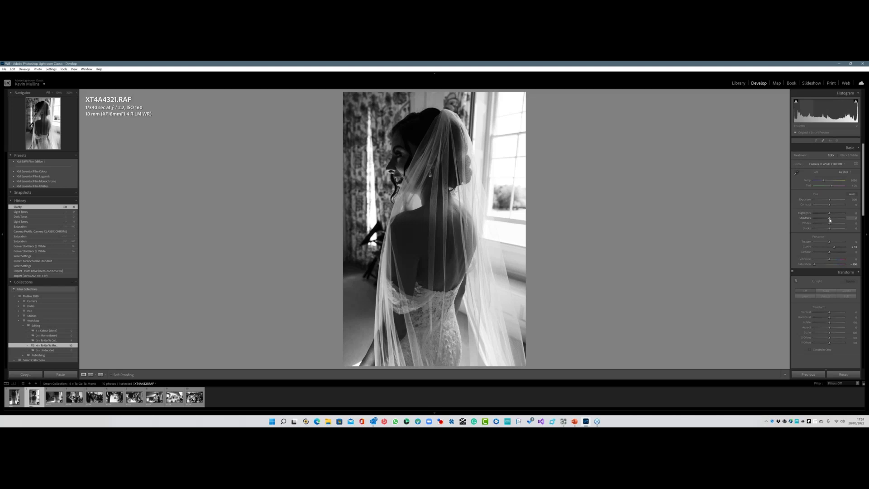
left_click_drag(830, 220, 837, 220)
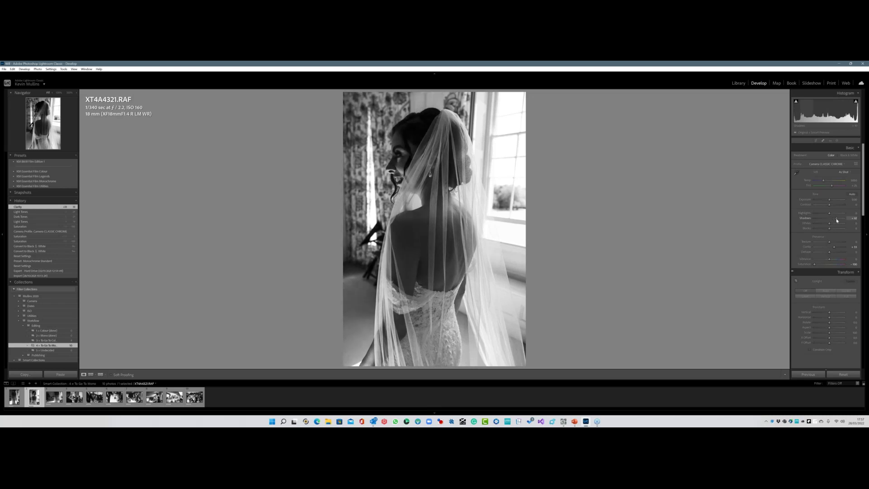
left_click_drag(837, 221, 838, 221)
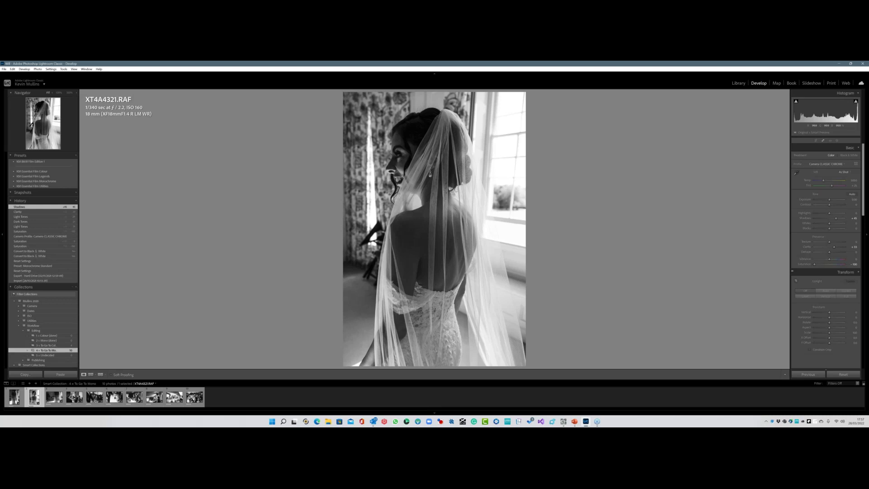